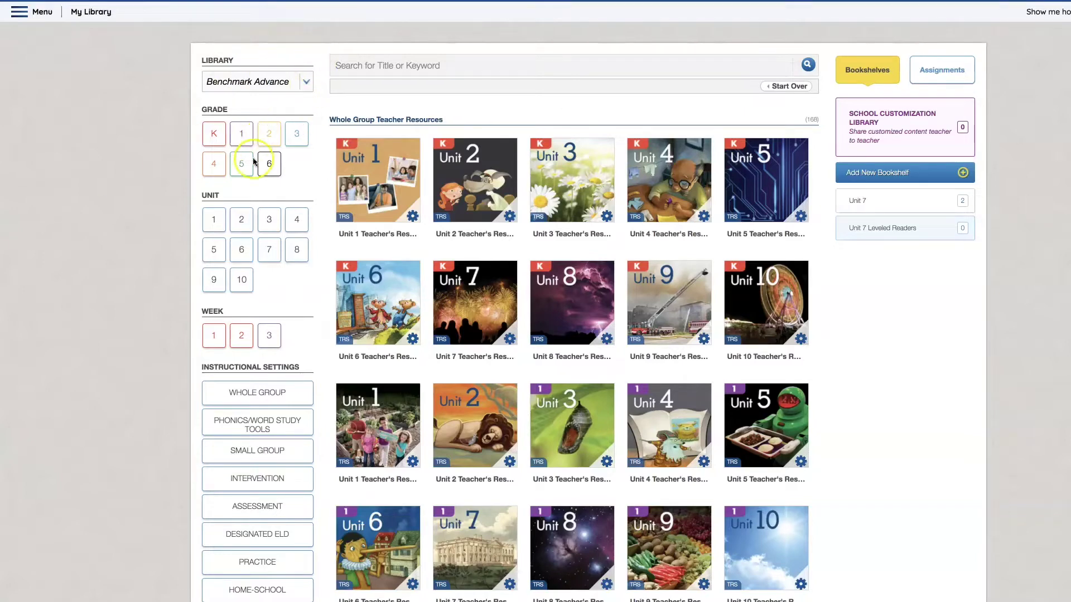
# Filter the Benchmark Advance library to Grade 1 and Unit 8, then review the listed resources.
pyautogui.click(241, 131)
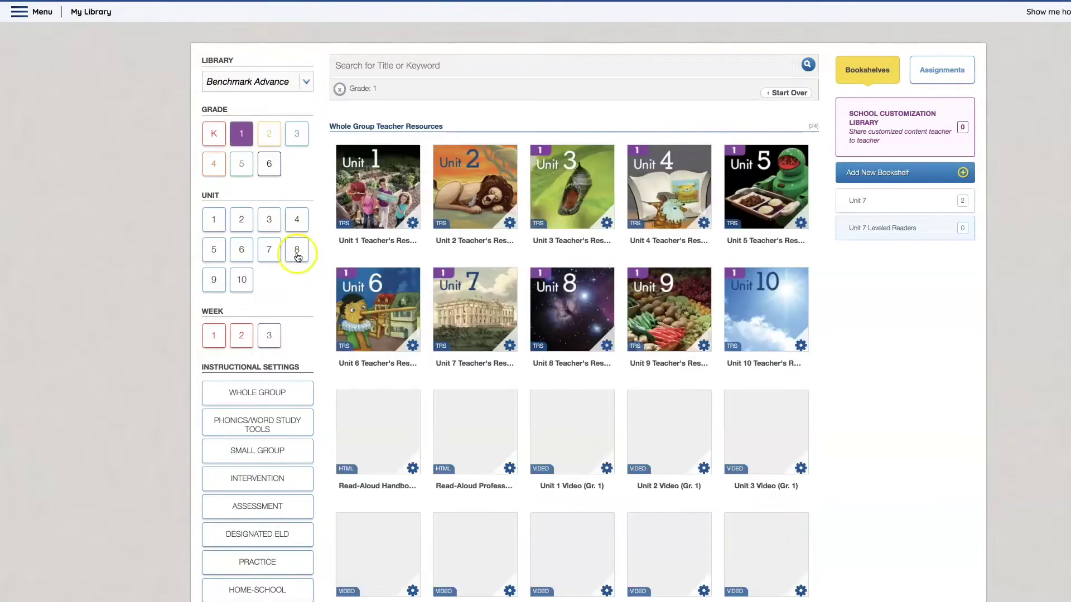
pyautogui.click(297, 250)
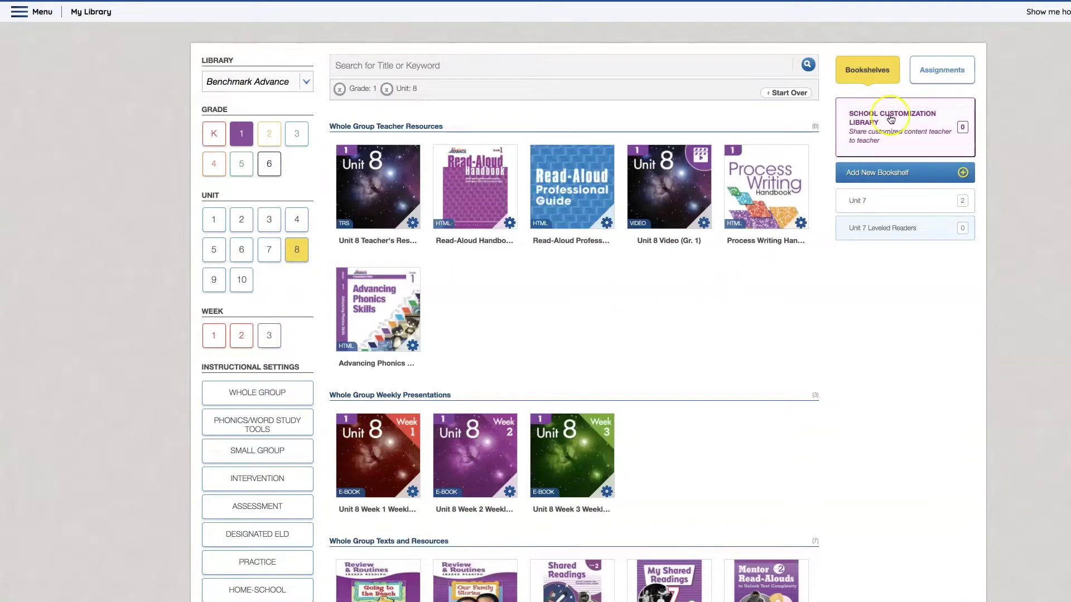
pyautogui.scroll(-6, 652, 312)
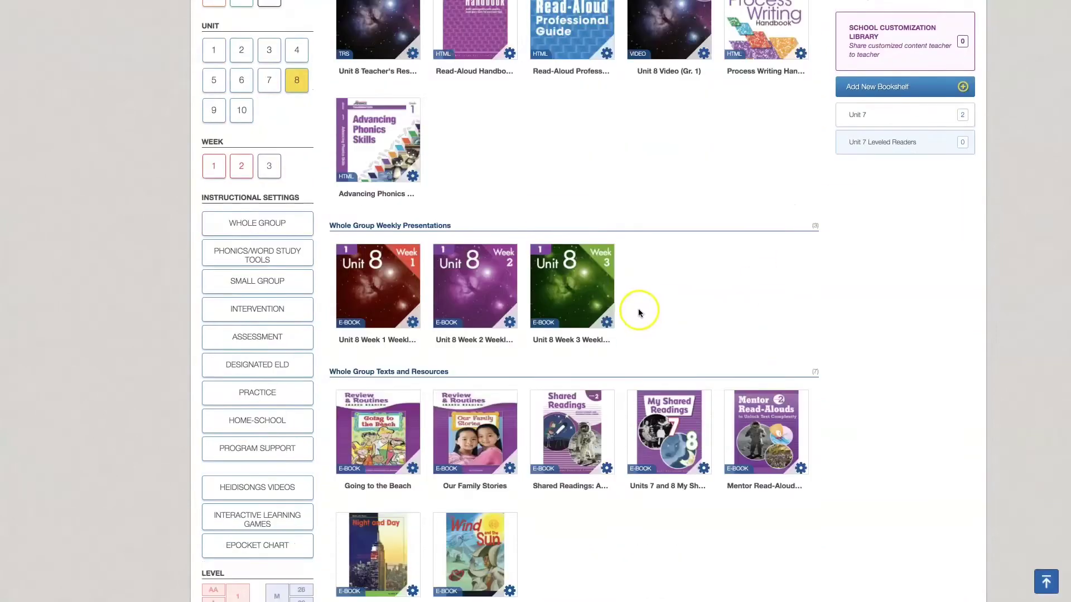
pyautogui.scroll(6, 640, 310)
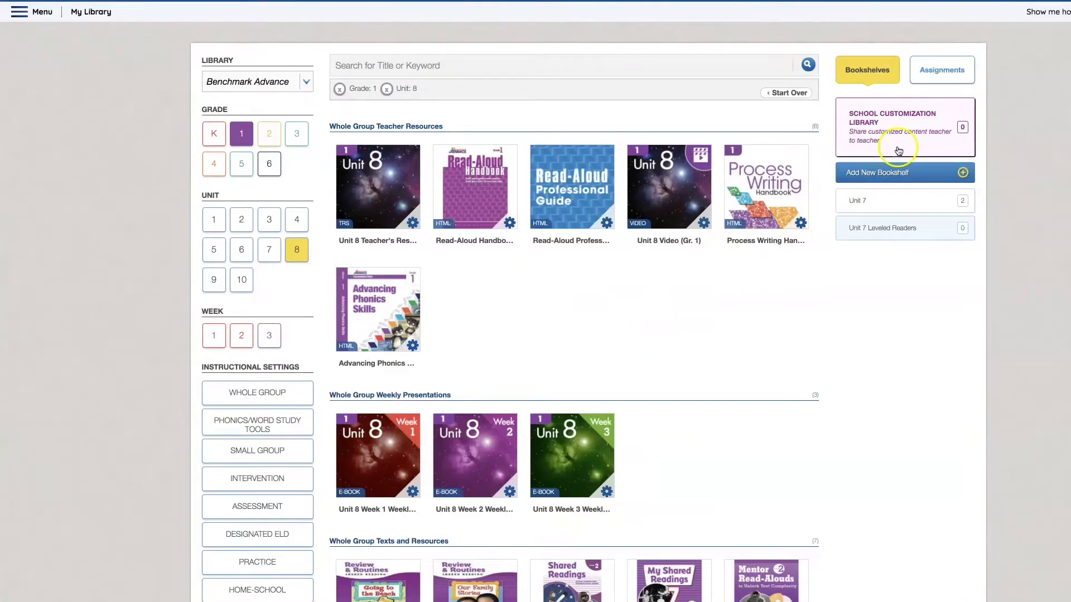
# Create a new assignment and name it 'Unit 8 Week 1'.
pyautogui.click(938, 69)
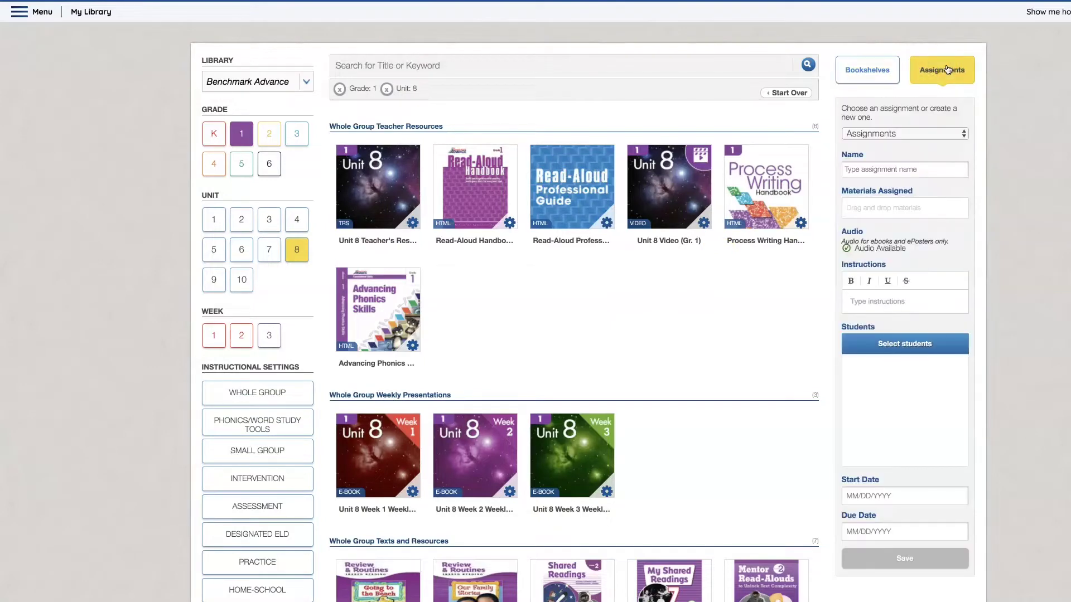
pyautogui.click(886, 172)
pyautogui.write('Unb')
# Add the Unit 8 Video (Gr. 1) to the Materials Assigned list.
pyautogui.click(704, 222)
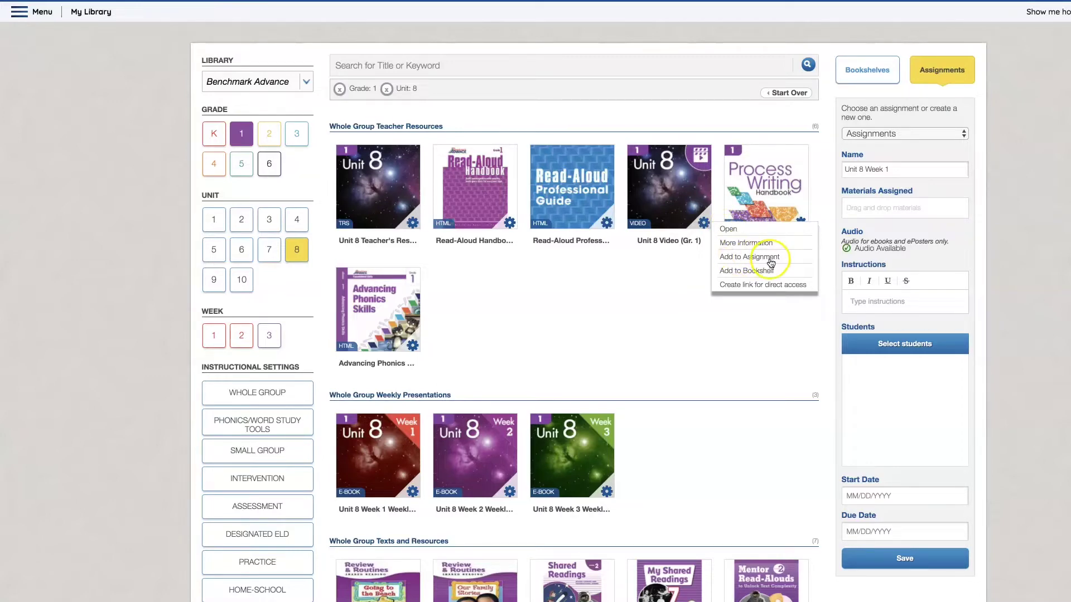
pyautogui.click(791, 291)
pyautogui.moveTo(666, 180); pyautogui.dragTo(901, 206)
pyautogui.scroll(-3, 520, 280)
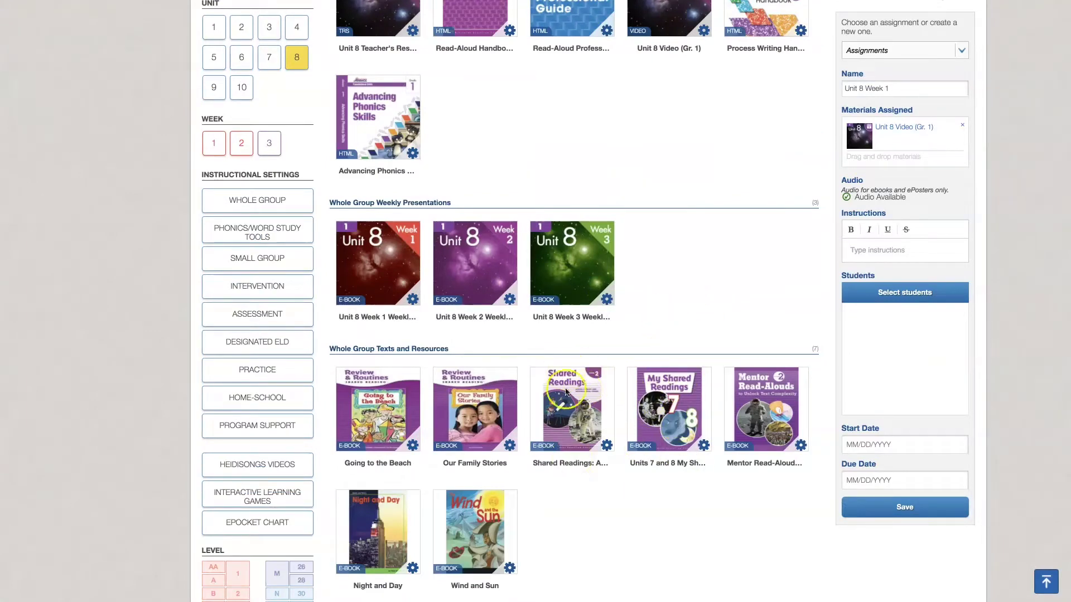
pyautogui.click(705, 445)
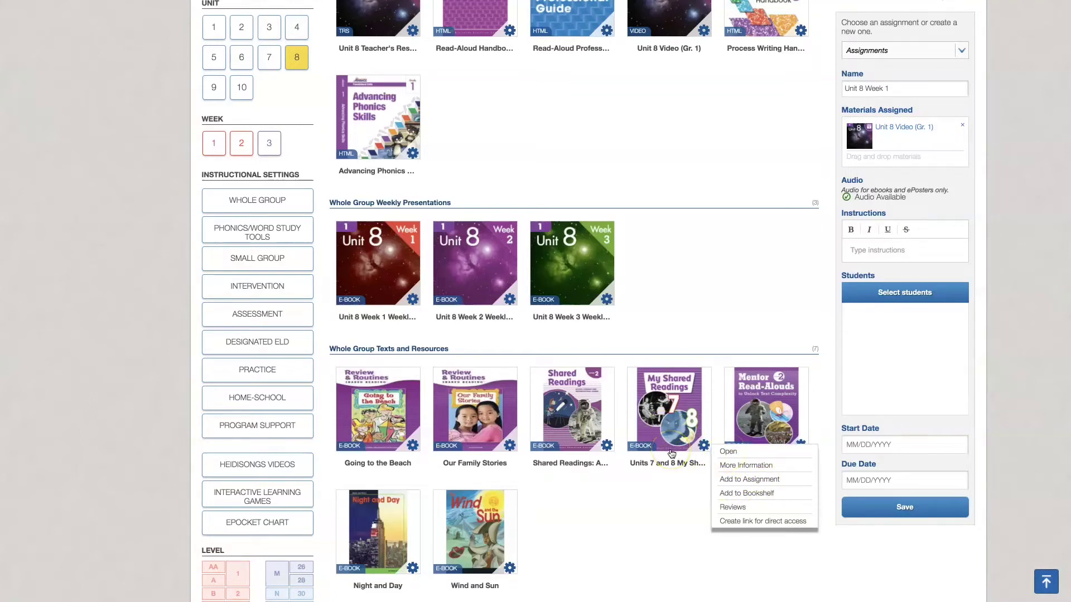
pyautogui.click(674, 403)
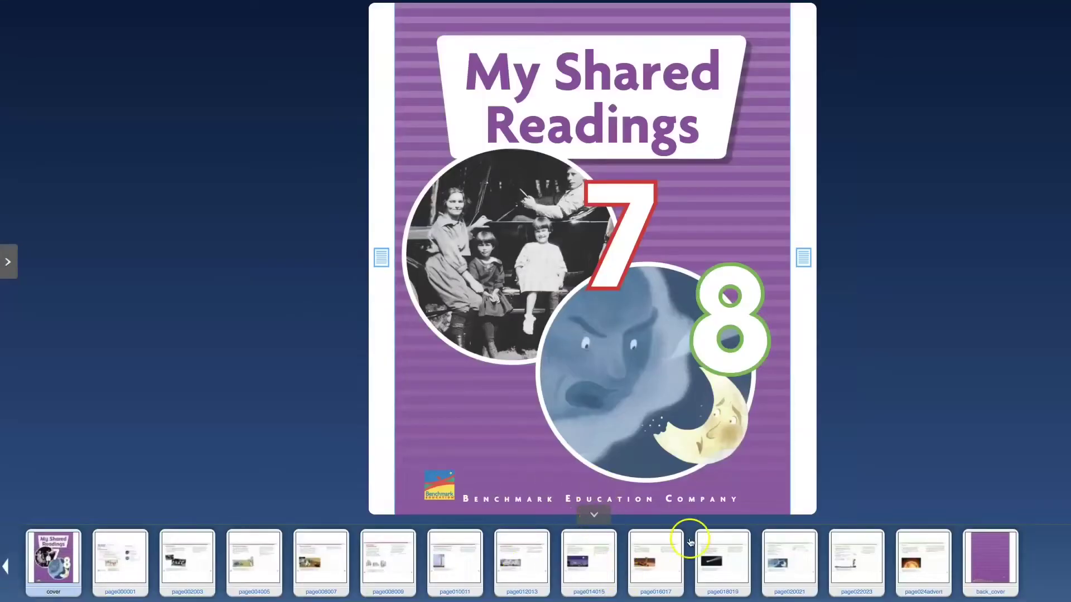
pyautogui.click(593, 560)
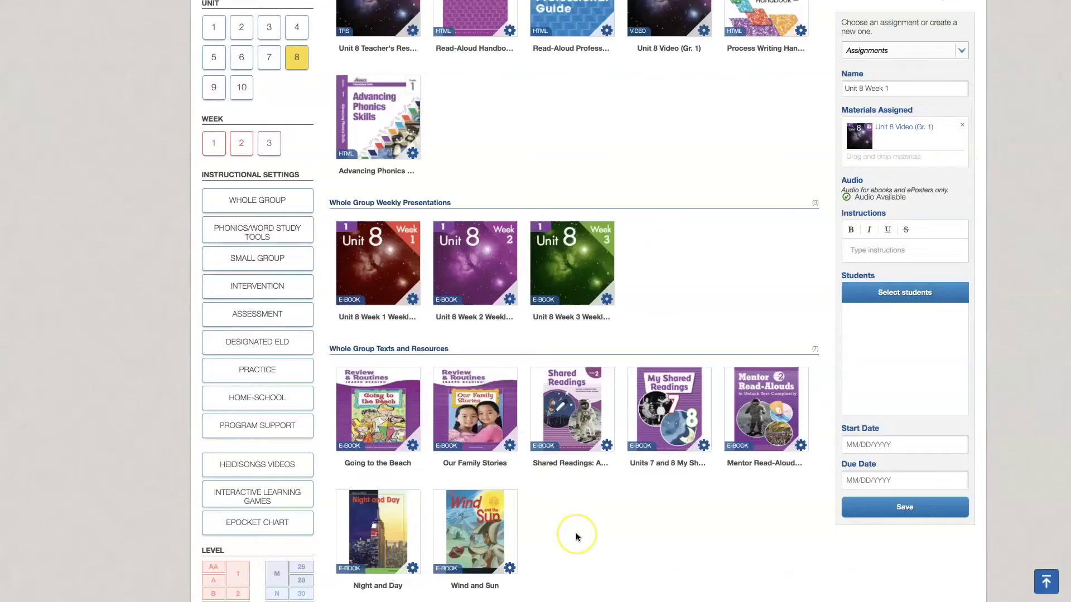
# Add Units 7 and 8 My Shared Readings, Mark Sees the Stars and Wish Upon a Star to the materials.
pyautogui.scroll(-1, 576, 533)
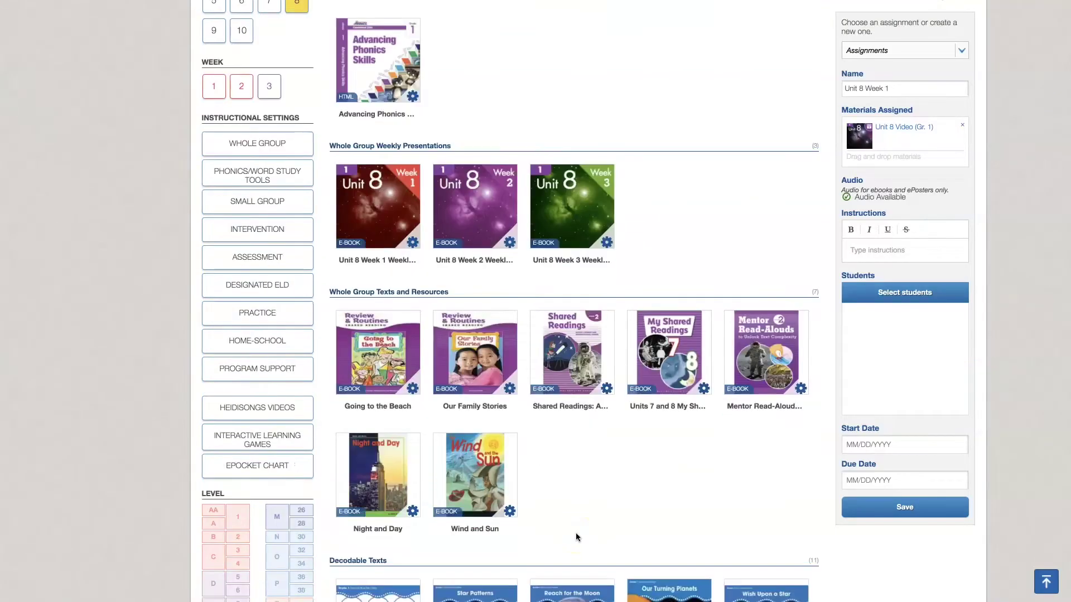
pyautogui.scroll(1, 576, 534)
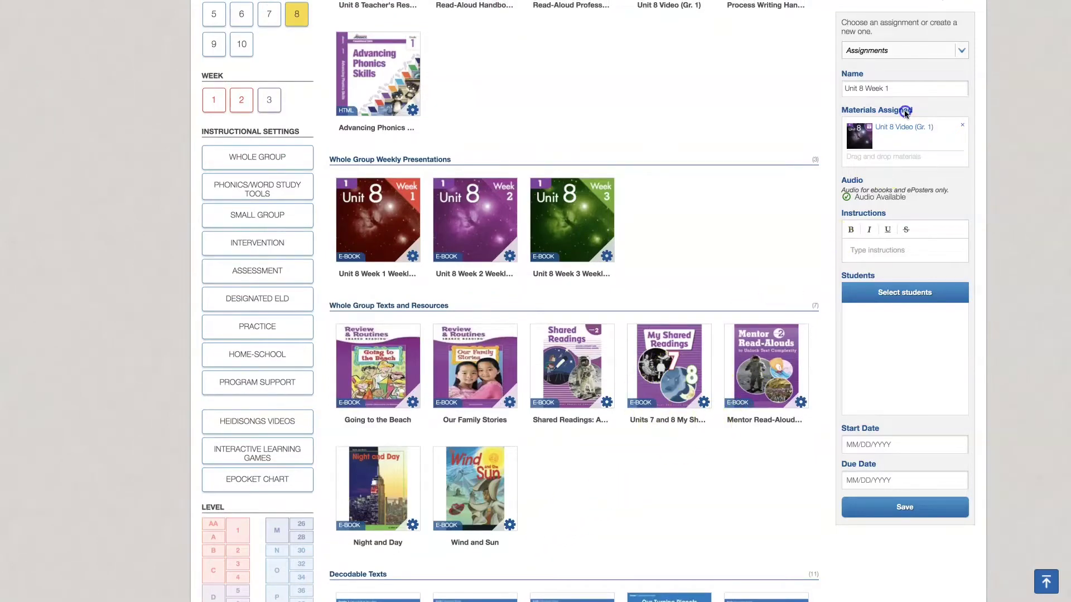
pyautogui.moveTo(657, 389); pyautogui.dragTo(891, 157)
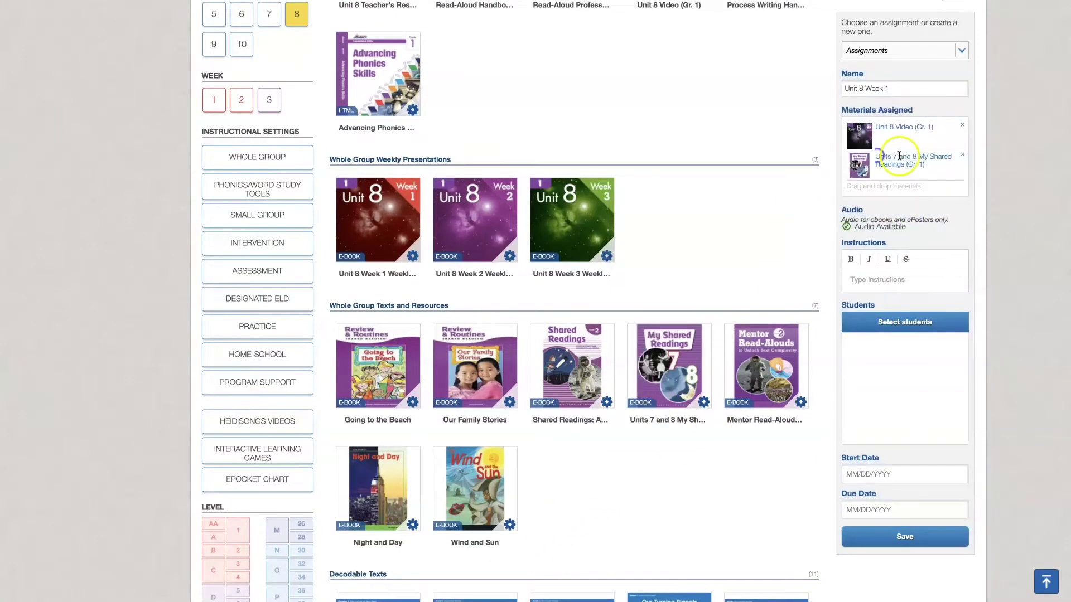
pyautogui.scroll(-7, 662, 437)
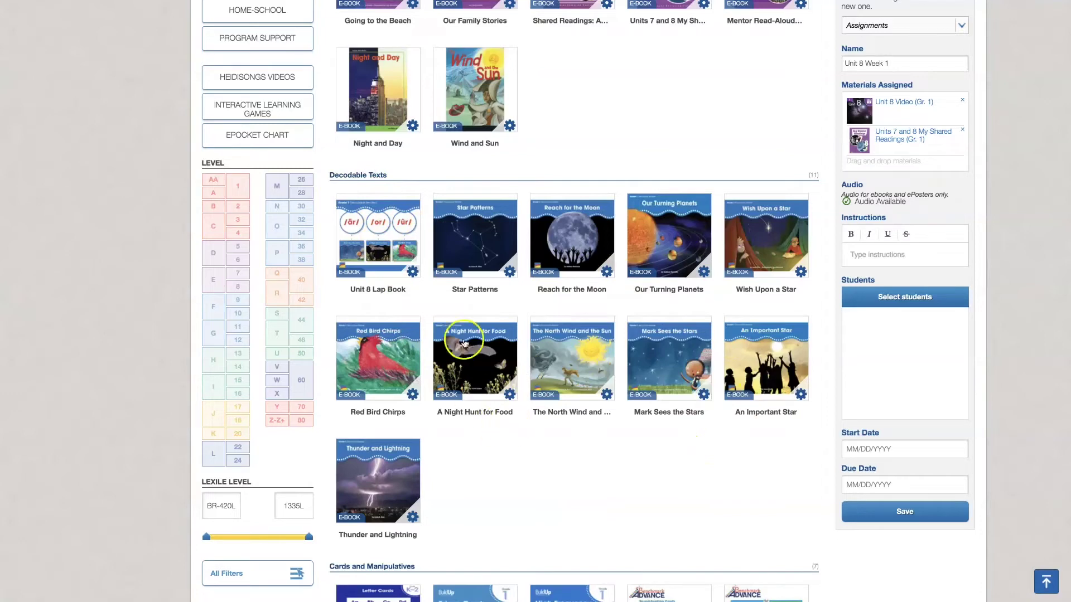
pyautogui.moveTo(668, 341); pyautogui.dragTo(902, 155)
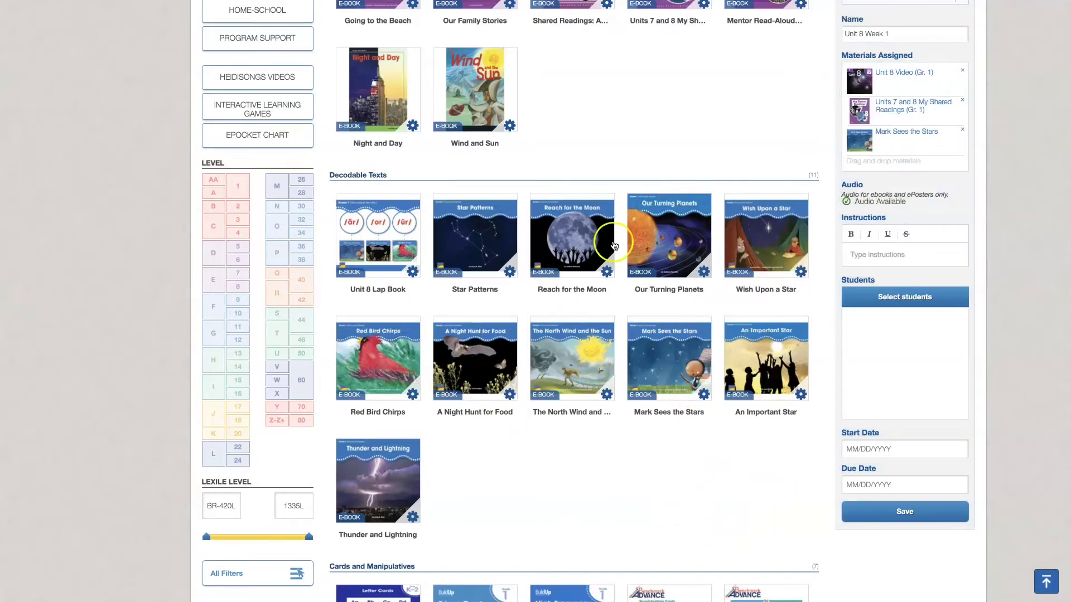
pyautogui.moveTo(760, 229); pyautogui.dragTo(899, 147)
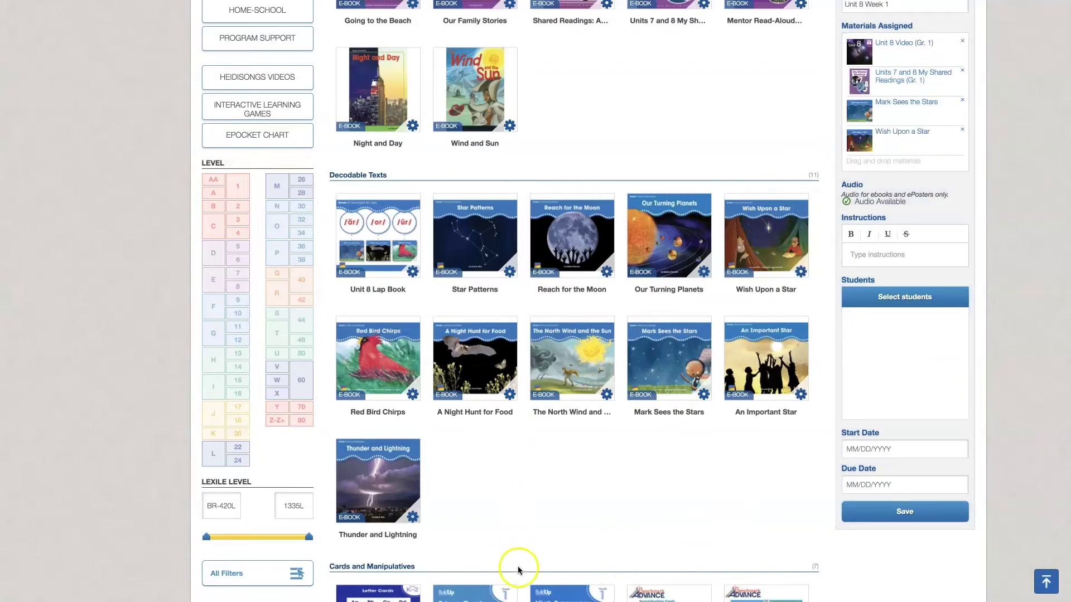
# Scroll the library past ePocket Chart, eAssessments and HeidiSongs Videos to Interactive Learning Games.
pyautogui.scroll(-15, 518, 567)
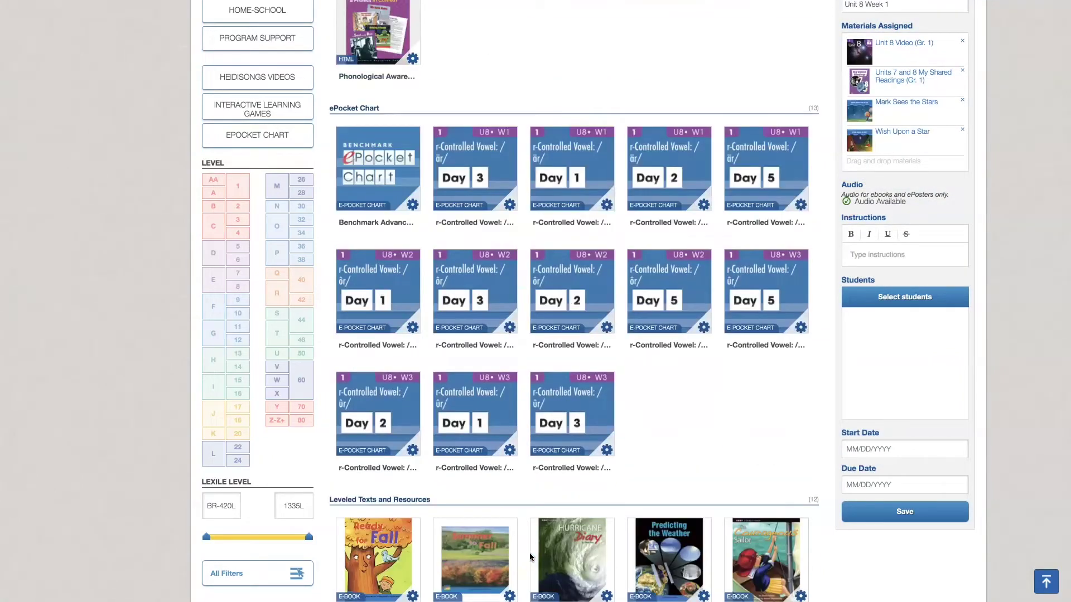
pyautogui.scroll(-1, 530, 553)
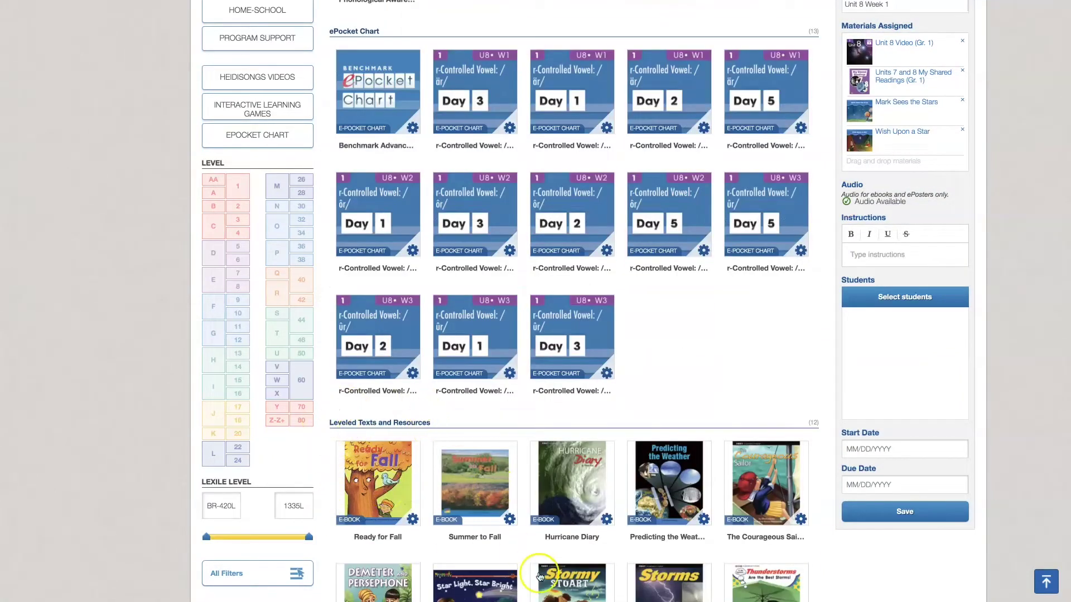
pyautogui.scroll(-9, 539, 576)
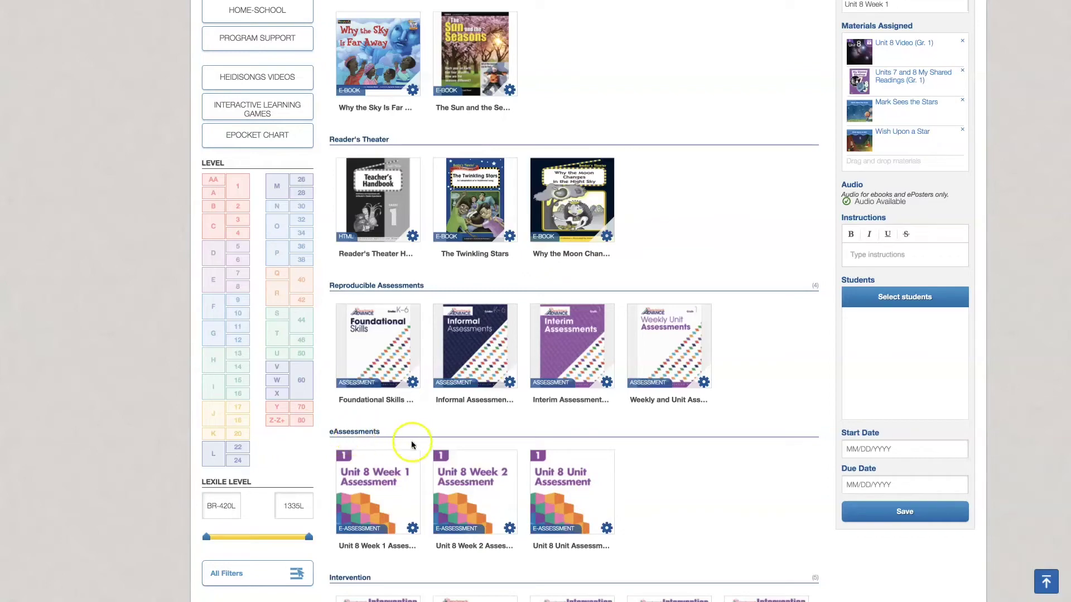
pyautogui.scroll(-19, 520, 512)
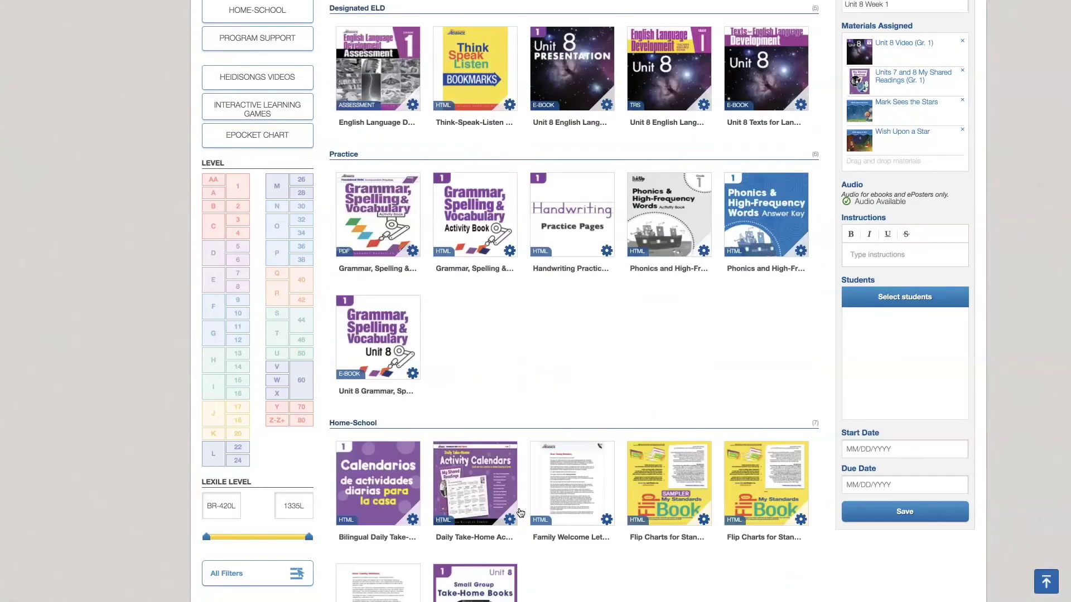
pyautogui.scroll(-7, 520, 512)
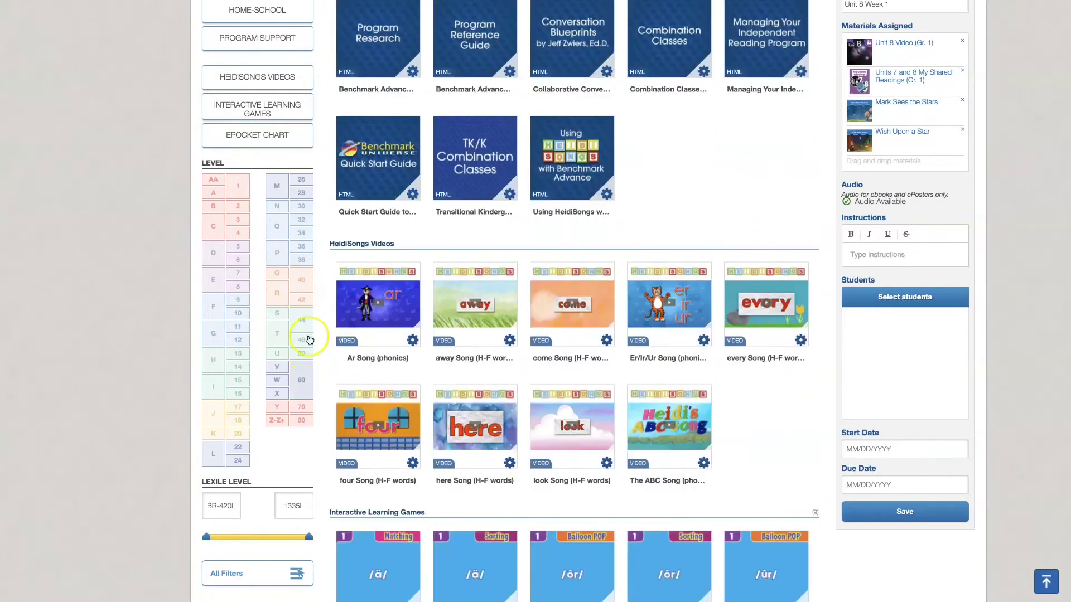
pyautogui.scroll(-2, 459, 552)
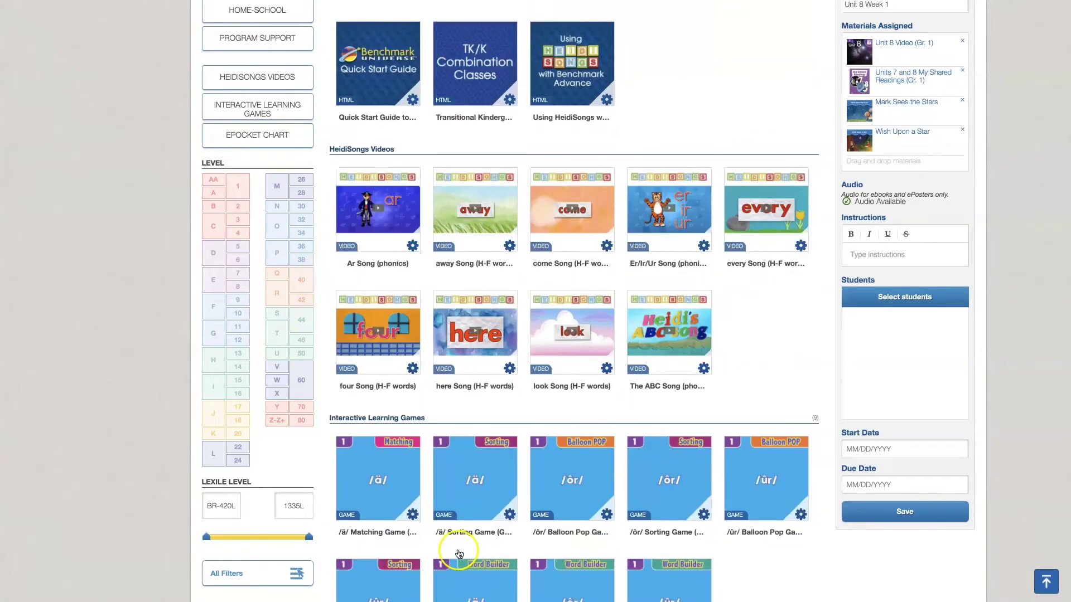
pyautogui.scroll(-2, 399, 549)
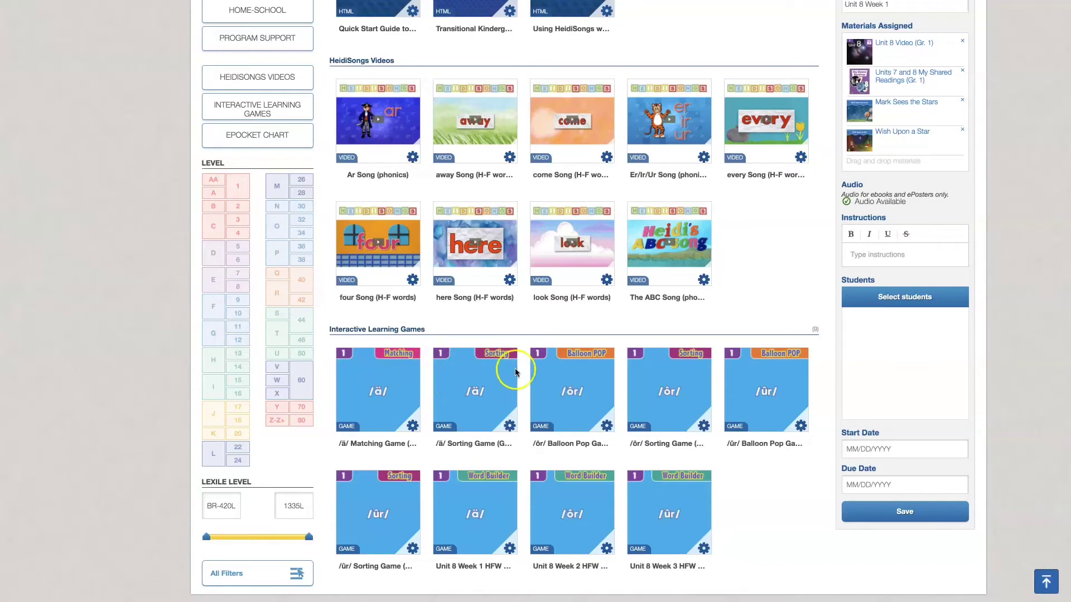
pyautogui.click(570, 534)
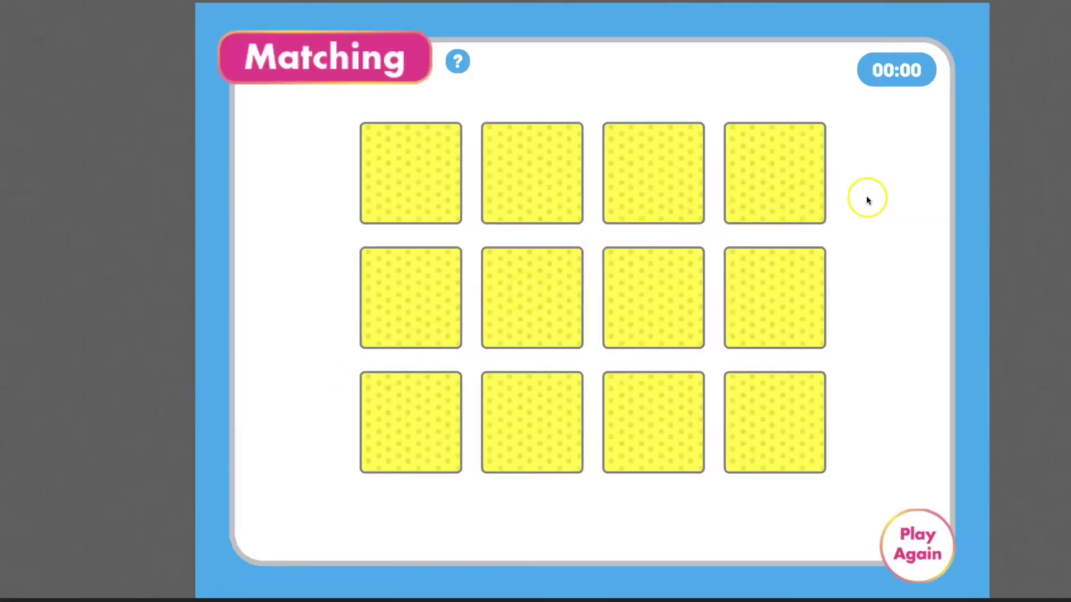
pyautogui.click(395, 157)
pyautogui.click(551, 202)
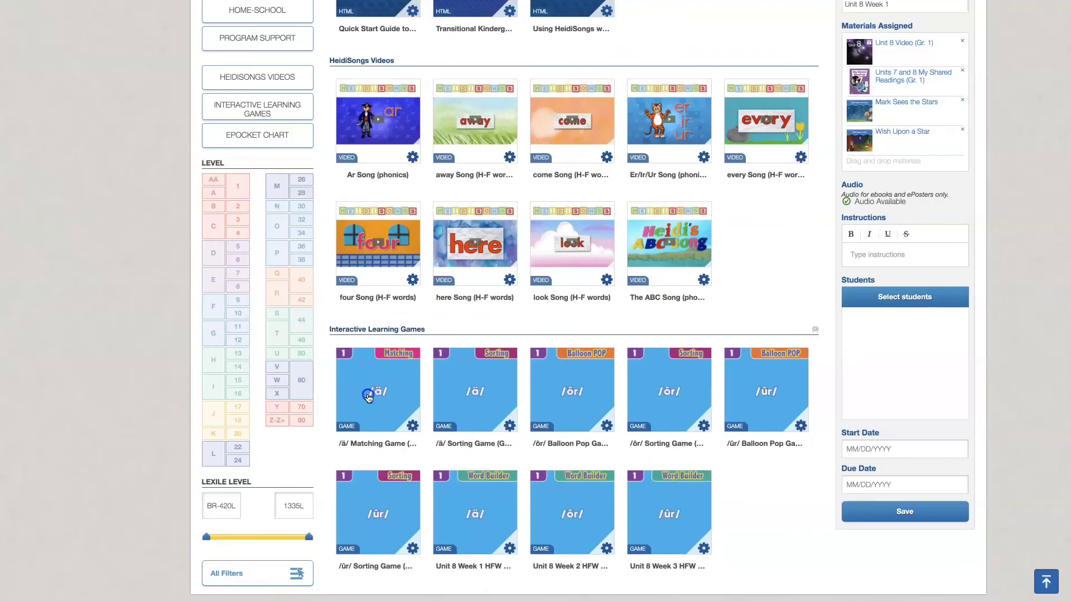
# Add the /ä/ Matching, /ä/ Sorting and Unit 8 Week 1 HFW Word Builder games to the materials.
pyautogui.moveTo(368, 397); pyautogui.dragTo(903, 162)
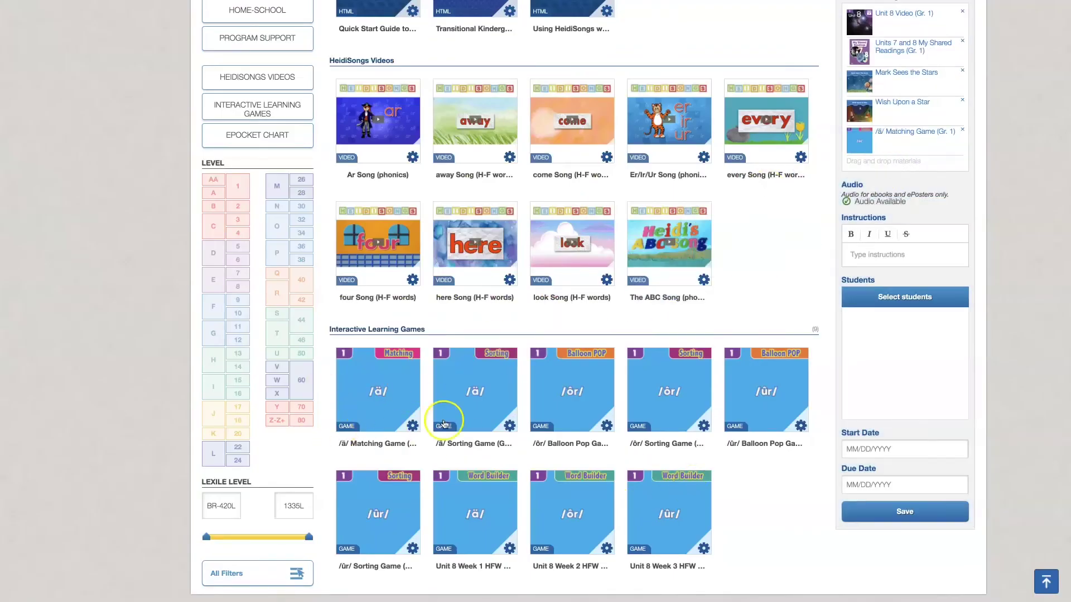
pyautogui.moveTo(444, 424); pyautogui.dragTo(898, 184)
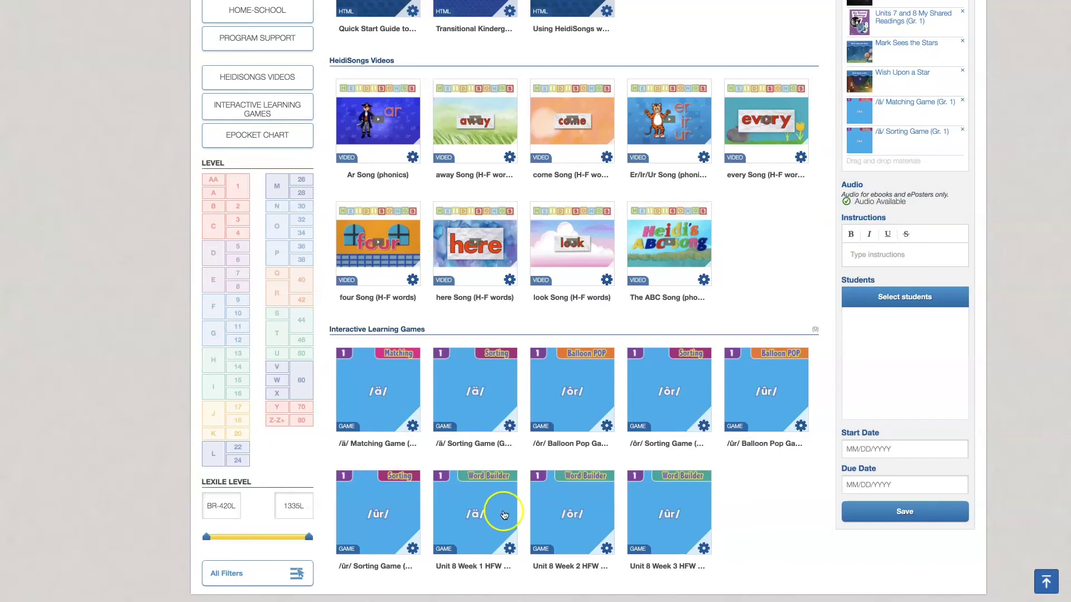
pyautogui.moveTo(504, 514); pyautogui.dragTo(892, 173)
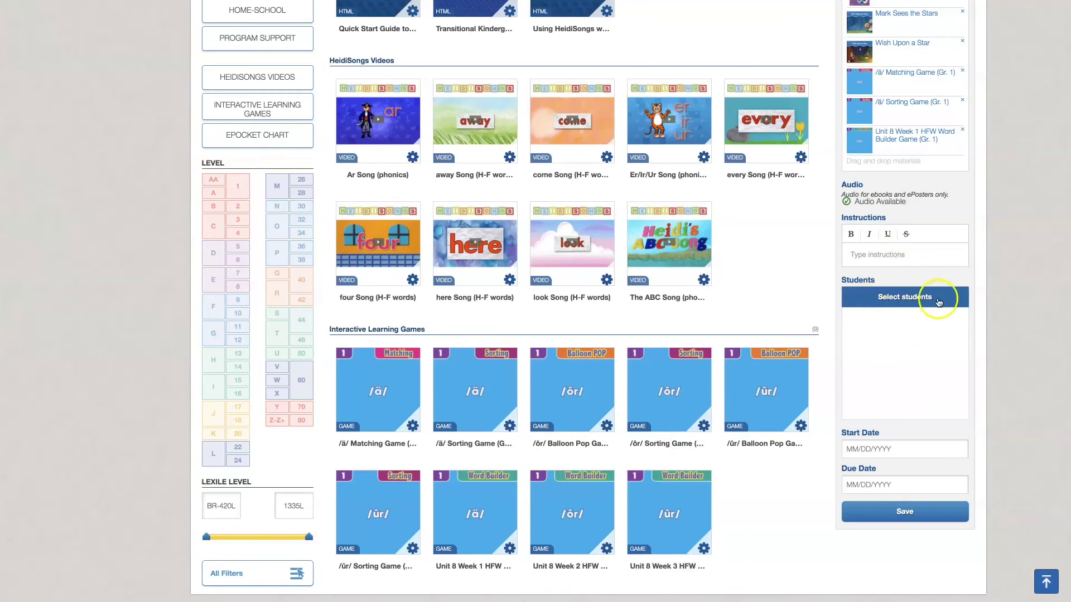
# Set start date 04/13/2020 and due date 04/20/2020, then save the assignment.
pyautogui.click(868, 449)
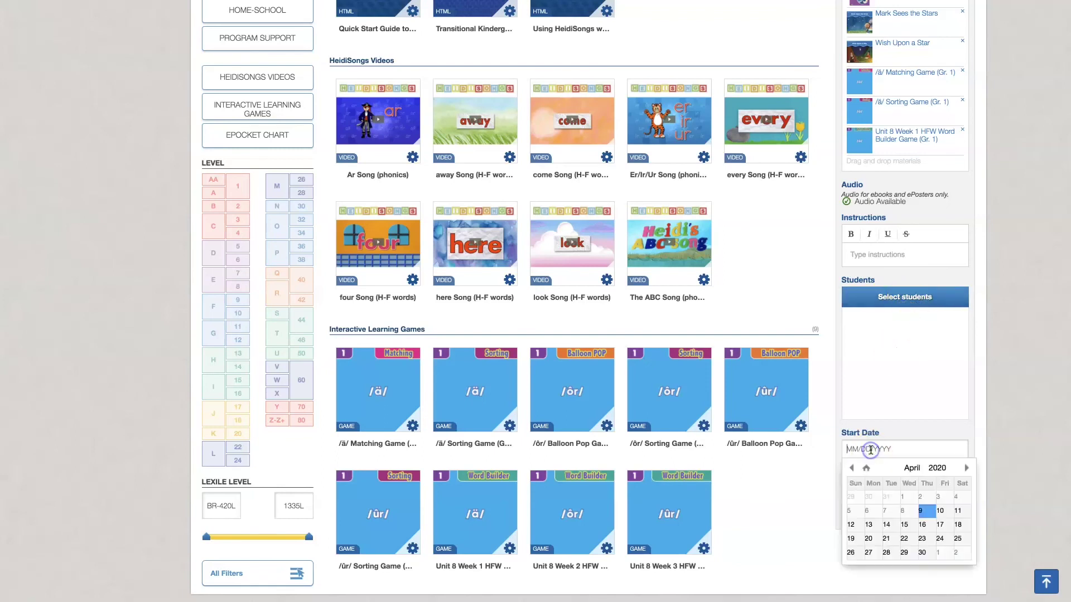
pyautogui.click(869, 527)
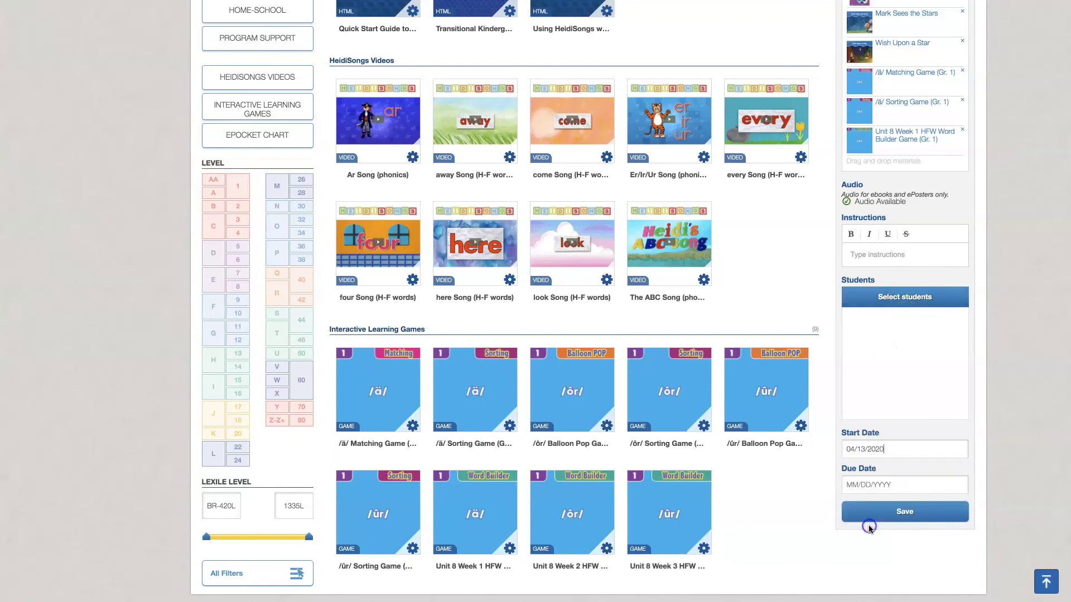
pyautogui.click(874, 485)
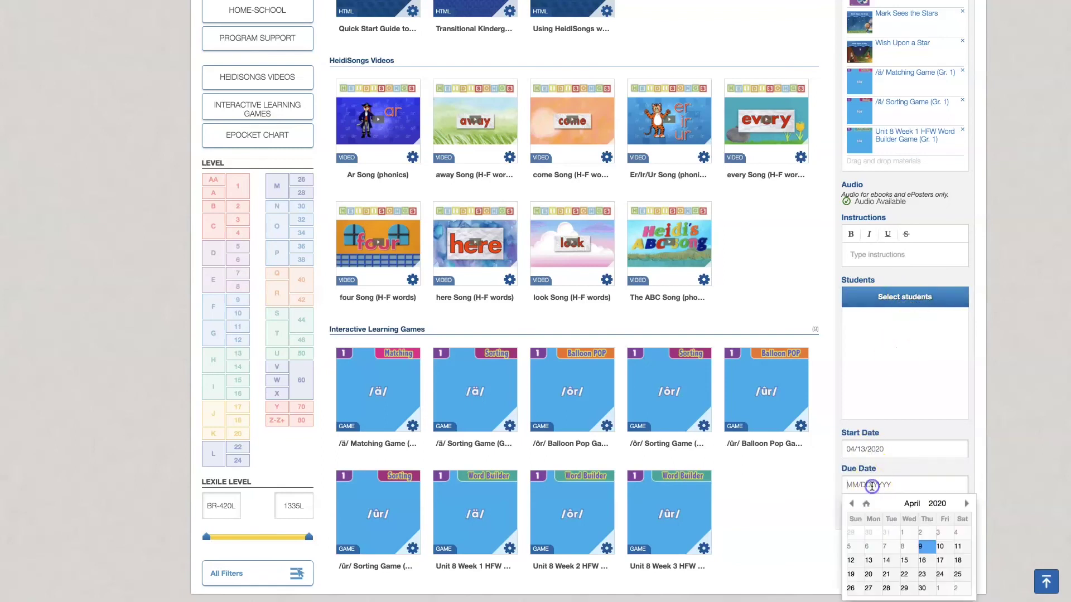
pyautogui.click(871, 579)
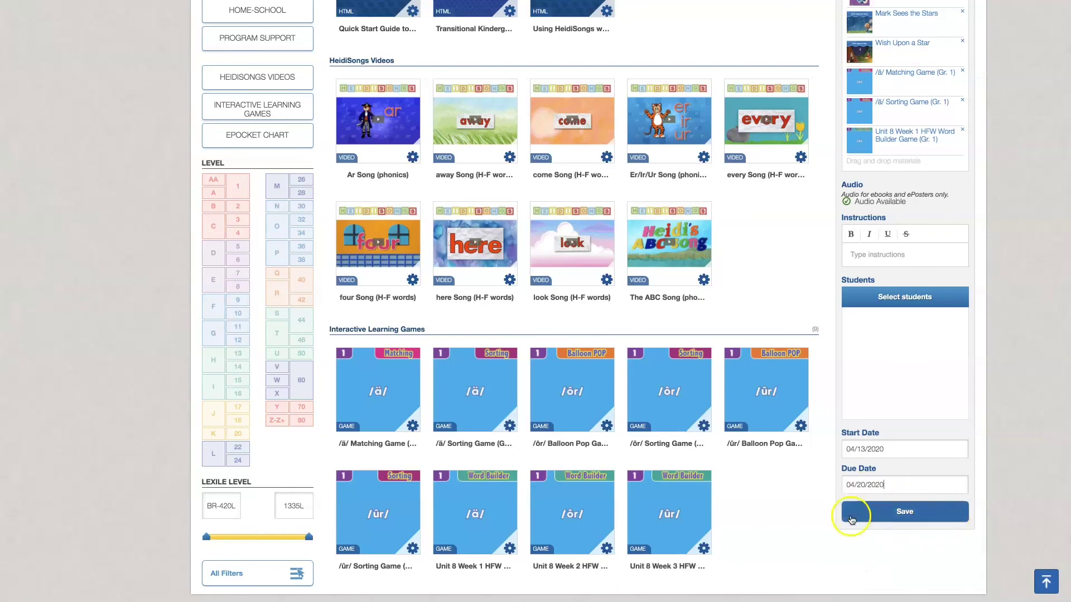
pyautogui.click(879, 521)
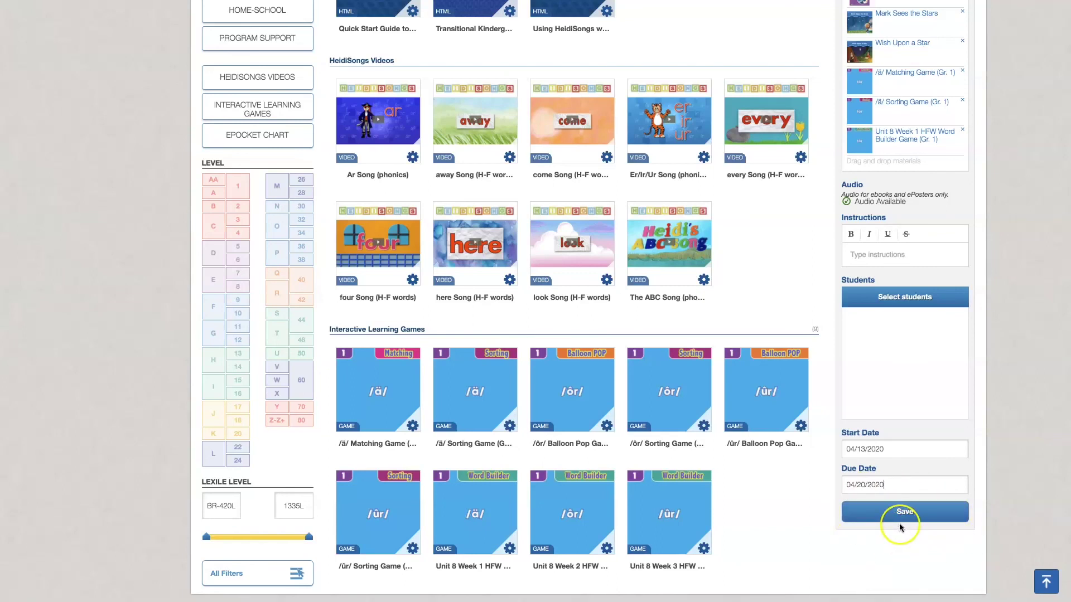